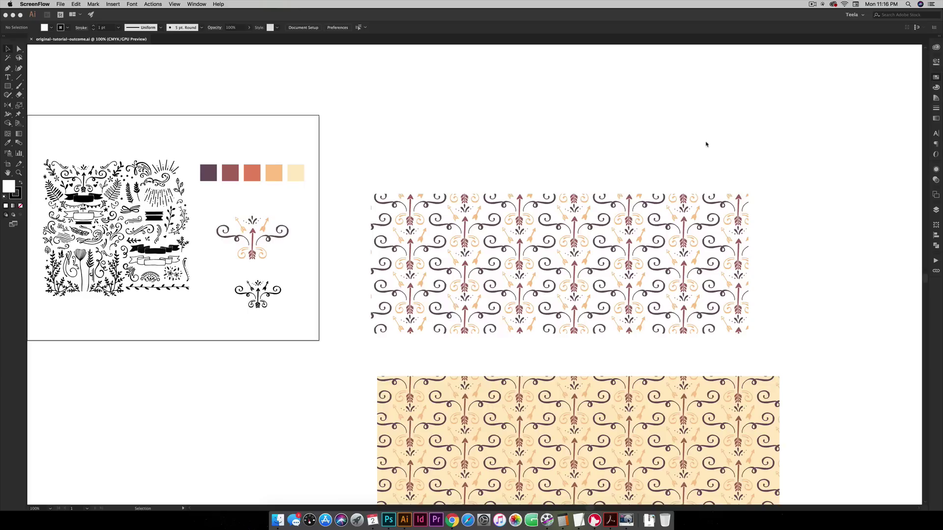
Select all unused swatches and delete them from the Swatches panel
{"action": "left_click", "coordinate": [552, 247]}
{"action": "left_click", "coordinate": [554, 249]}
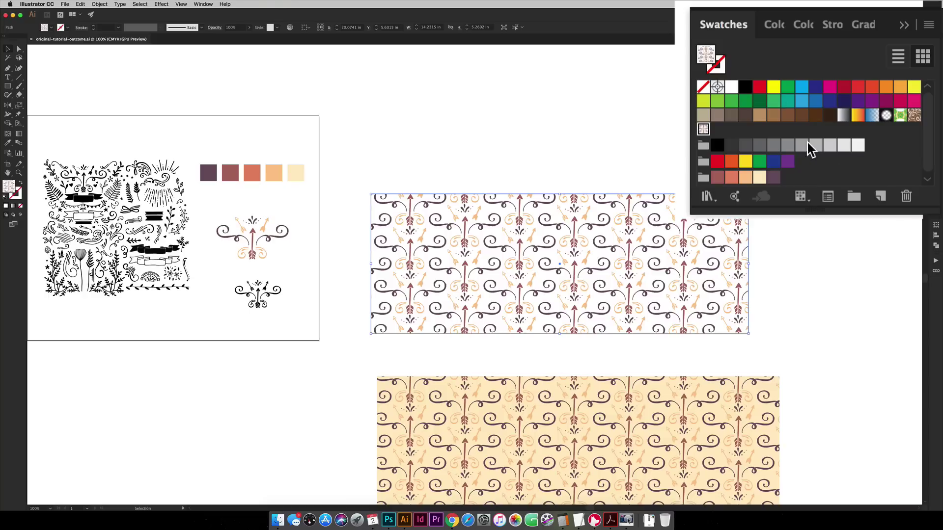
{"action": "left_click", "coordinate": [926, 28]}
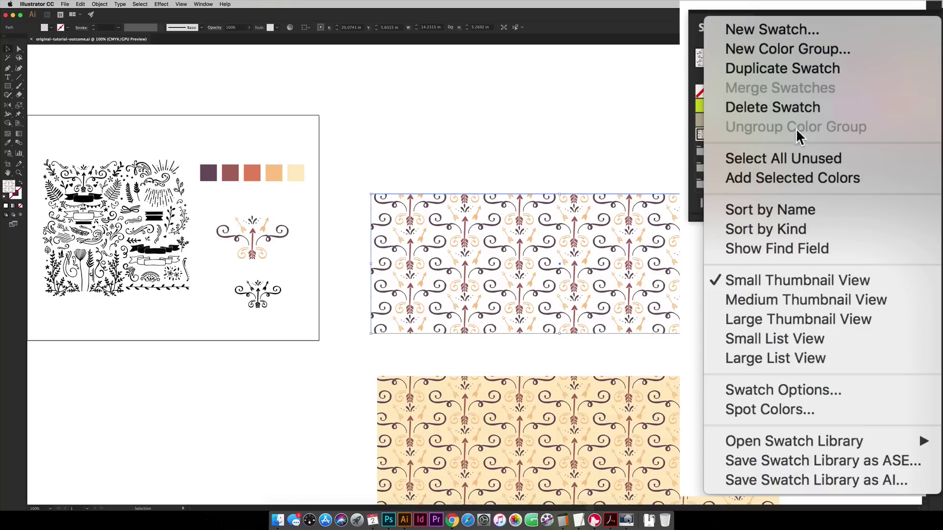
{"action": "left_click", "coordinate": [772, 162]}
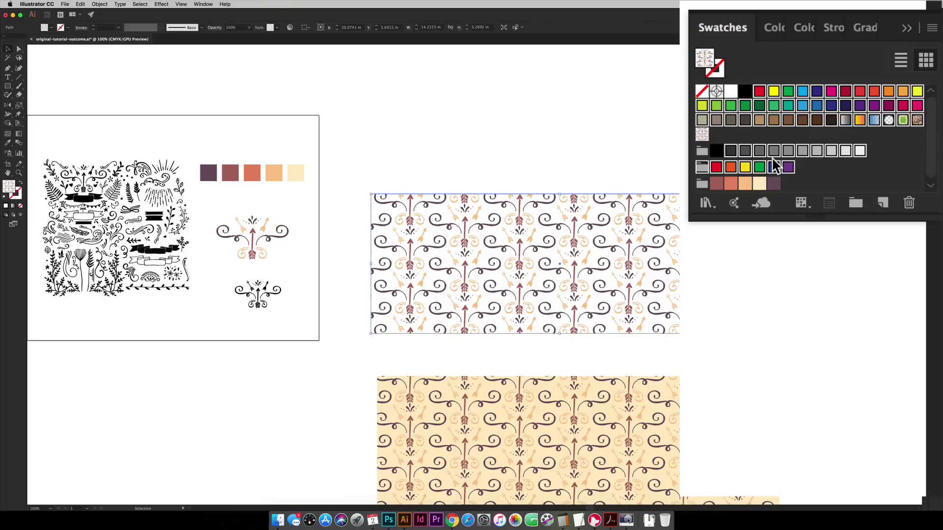
{"action": "left_click", "coordinate": [909, 203]}
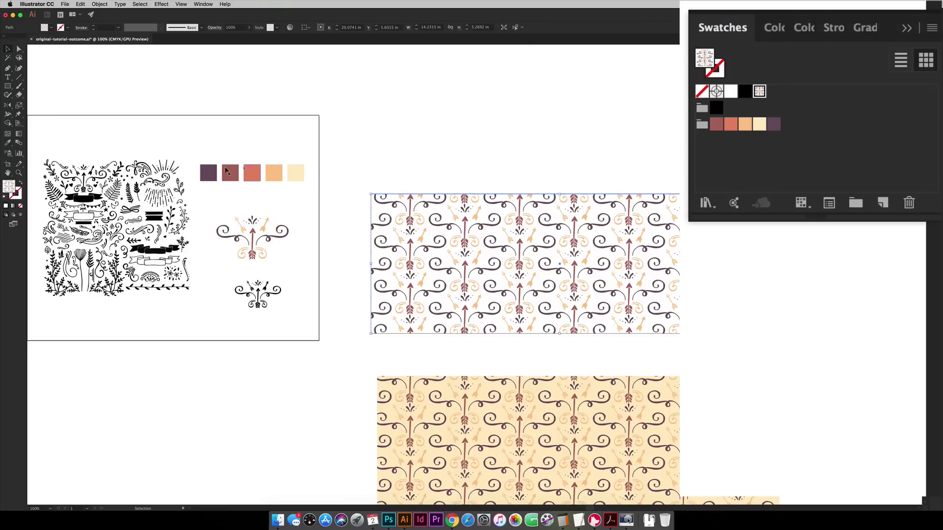
Delete the five-colour and grey swatch groups plus the white and black swatches
{"action": "left_click", "coordinate": [702, 124]}
{"action": "left_click_drag", "start_coordinate": [707, 126], "coordinate": [909, 203]}
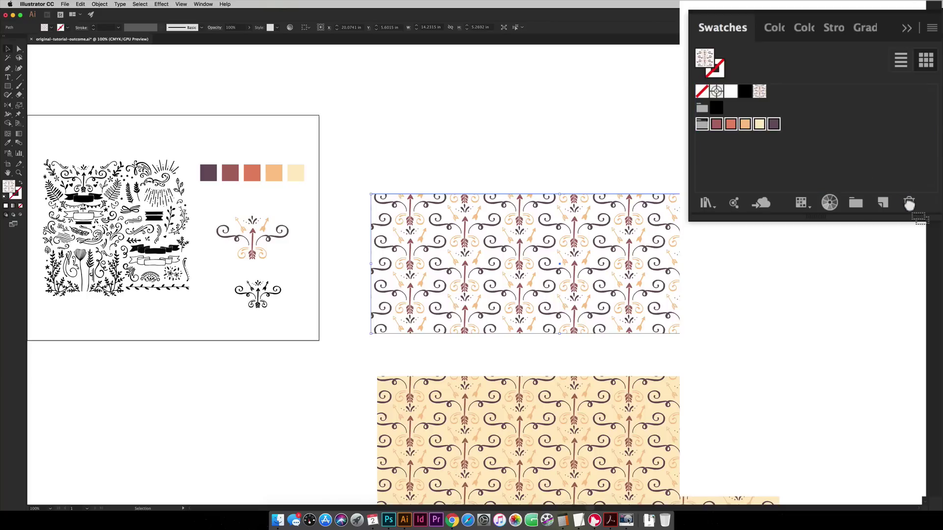
{"action": "left_click", "coordinate": [701, 108]}
{"action": "key", "text": "Delete"}
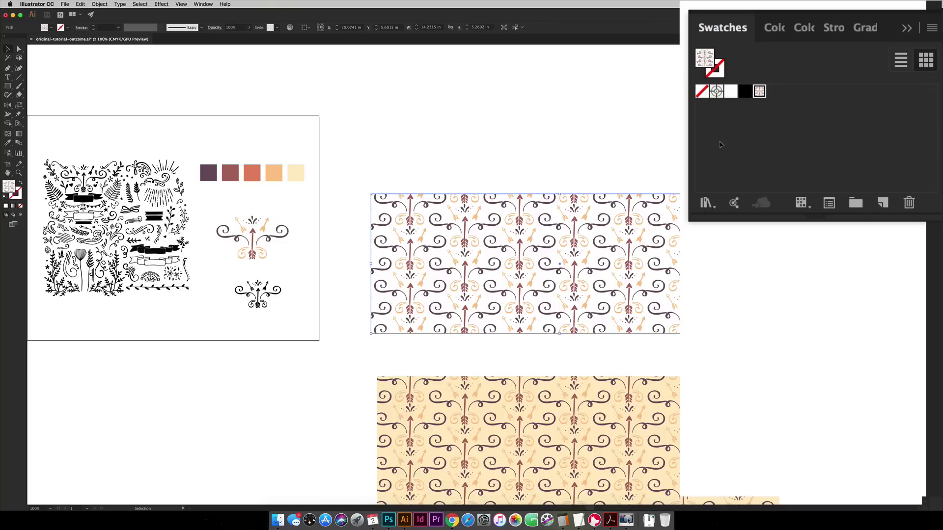
{"action": "key", "text": "super+shift+a"}
{"action": "left_click", "coordinate": [730, 91]}
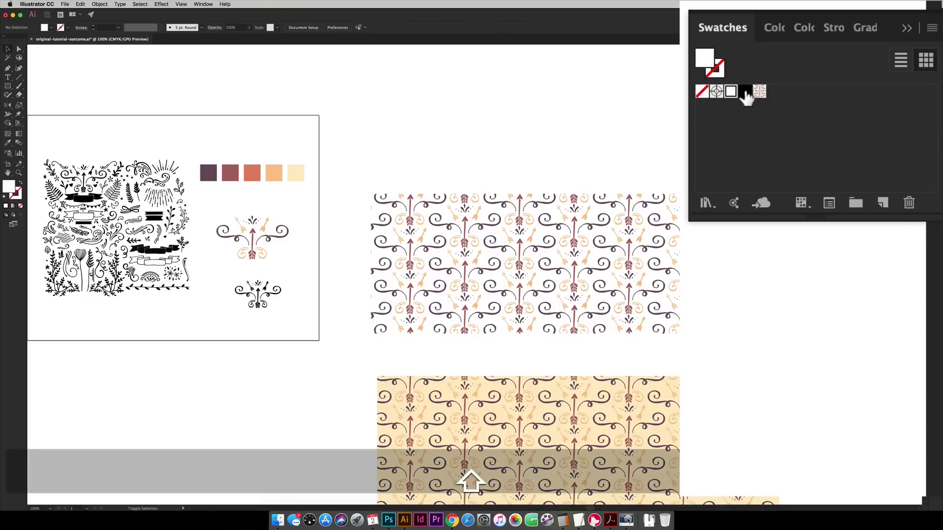
{"action": "left_click_drag", "start_coordinate": [745, 92], "coordinate": [911, 205]}
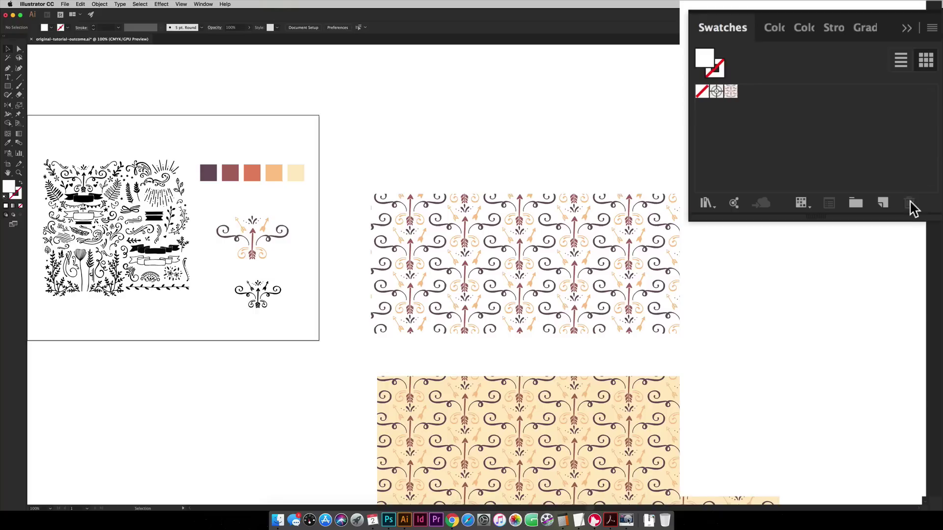
Save the swatches as an AI swatch library 'arrow-pattern' in the save-export-patterns folder
{"action": "left_click", "coordinate": [587, 202]}
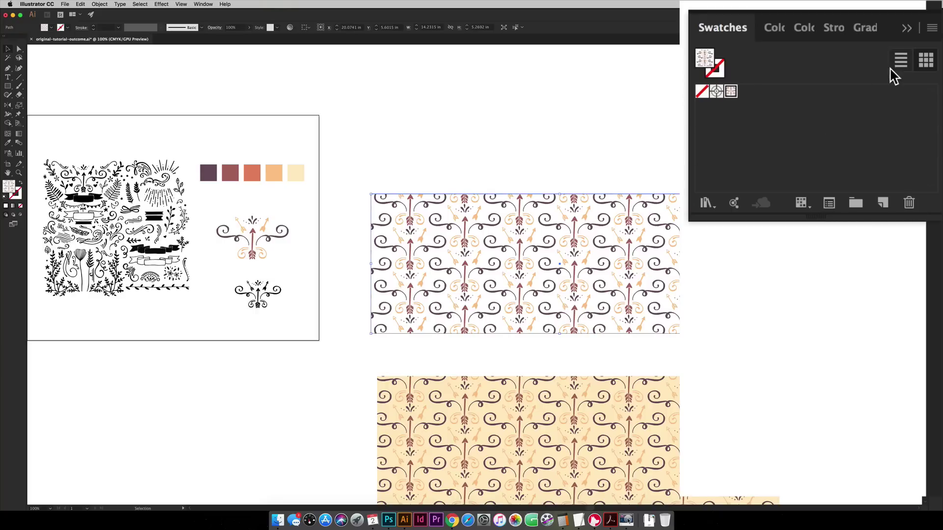
{"action": "left_click", "coordinate": [932, 28]}
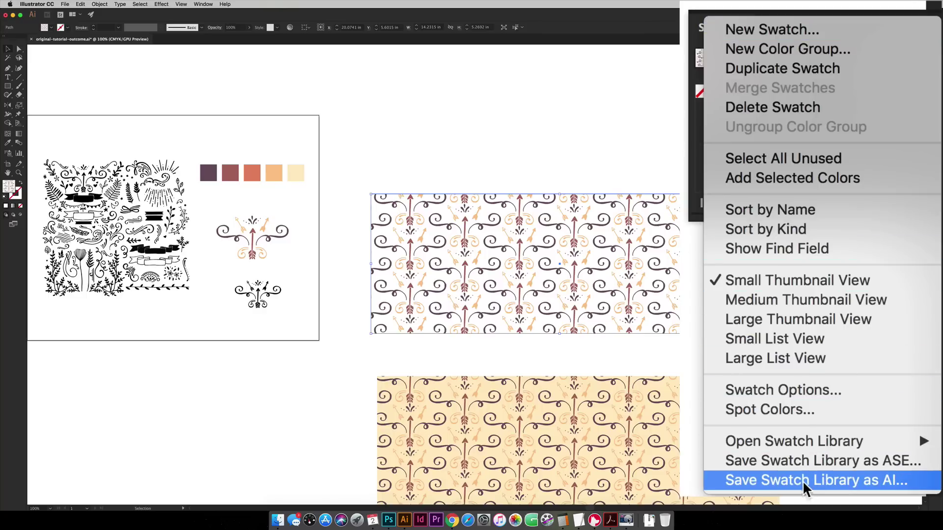
{"action": "left_click", "coordinate": [873, 483]}
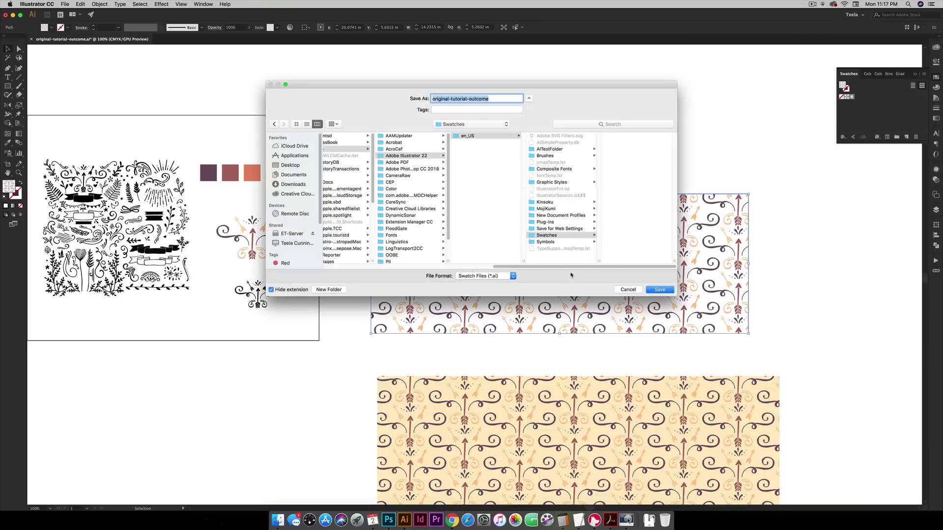
{"action": "left_click", "coordinate": [455, 126]}
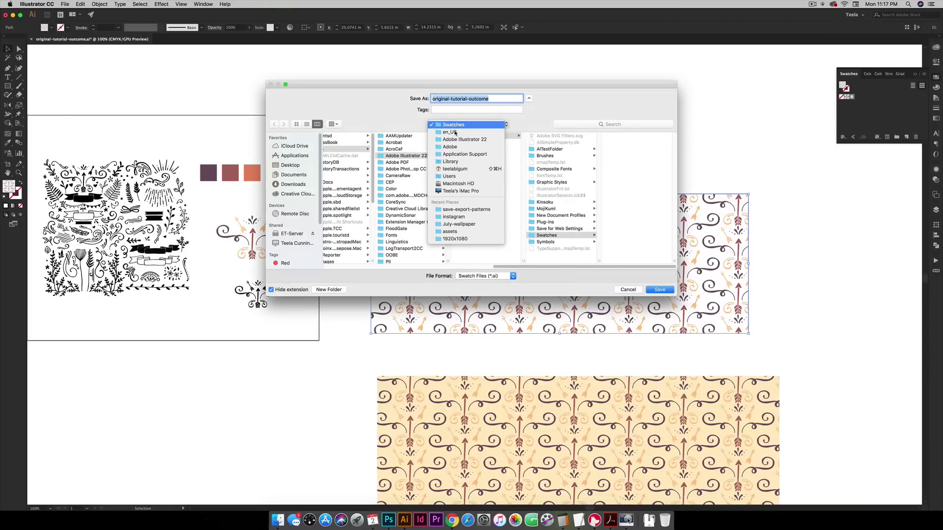
{"action": "left_click", "coordinate": [464, 210]}
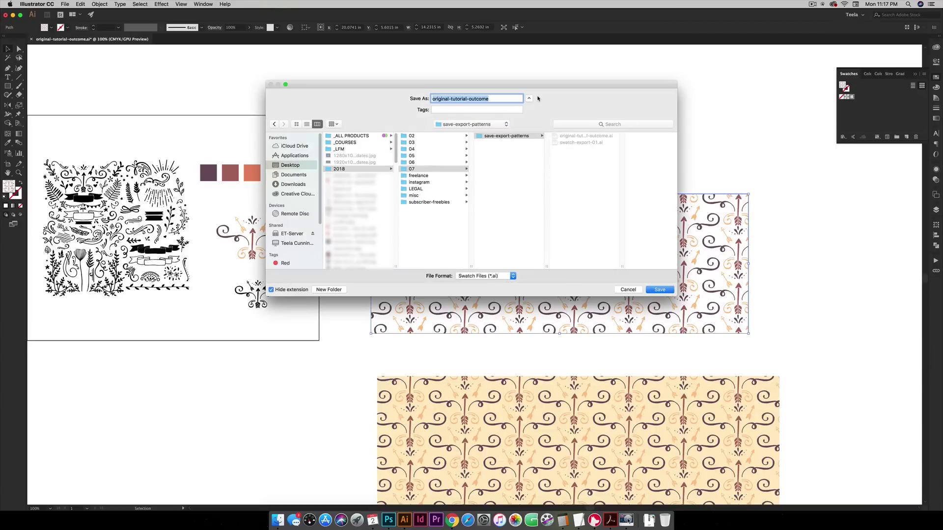
{"action": "type", "text": "arr"}
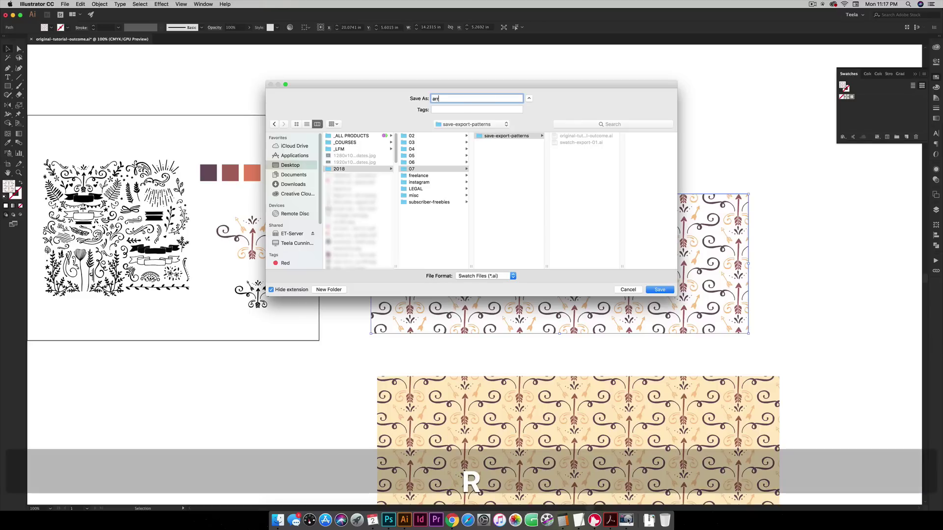
{"action": "type", "text": "ow-pattern"}
{"action": "left_click", "coordinate": [671, 289]}
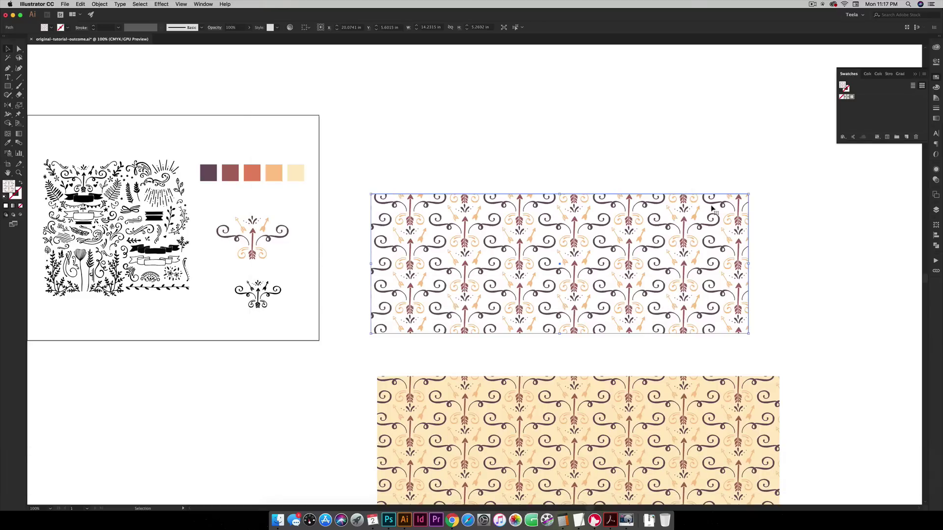
Create a new blank 3 × 3 in document
{"action": "left_click", "coordinate": [65, 4]}
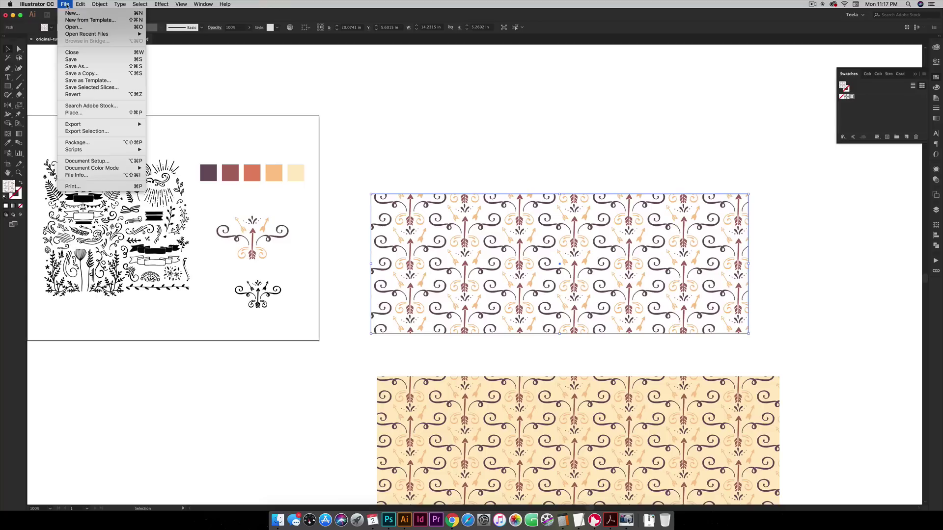
{"action": "left_click", "coordinate": [502, 113]}
{"action": "key", "text": "super+n"}
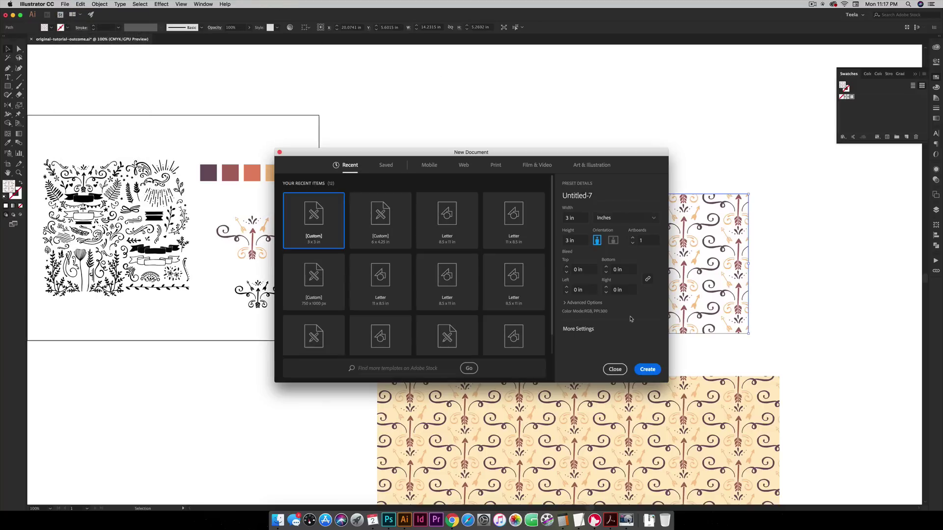
{"action": "left_click", "coordinate": [647, 370]}
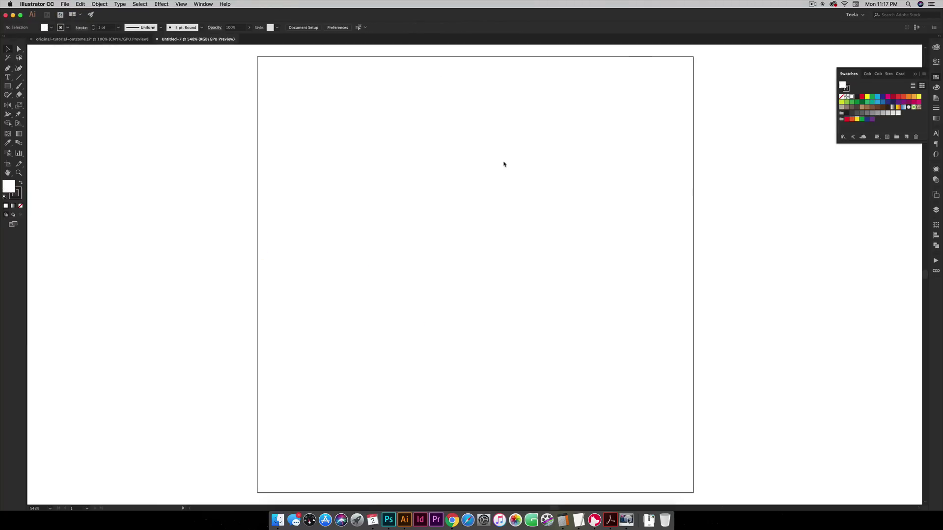
Open arrow-pattern.ai from save-export-patterns as an other swatch library
{"action": "left_click", "coordinate": [924, 75]}
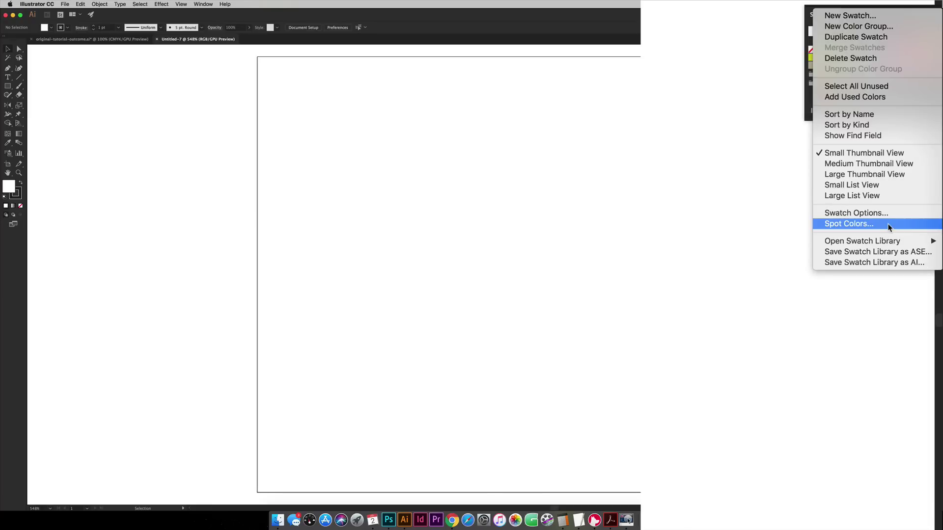
{"action": "mouse_move", "coordinate": [873, 224]}
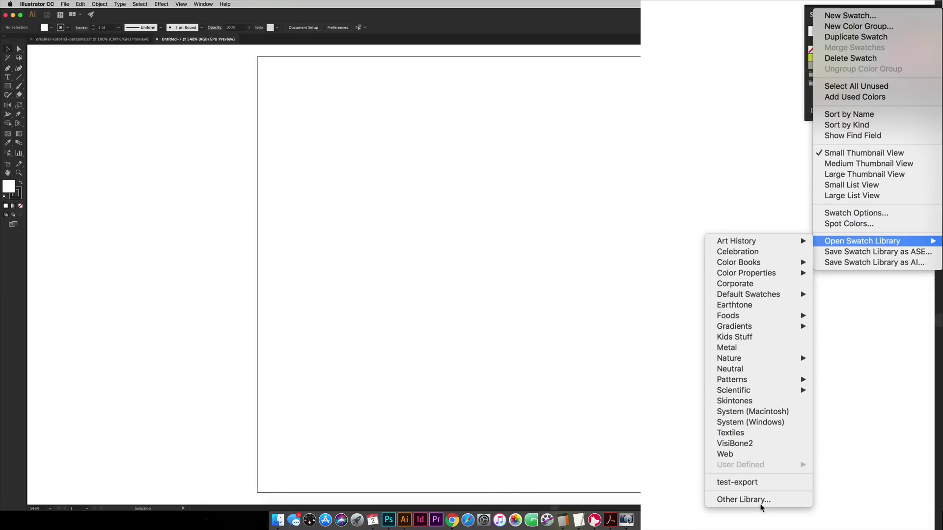
{"action": "left_click", "coordinate": [800, 394]}
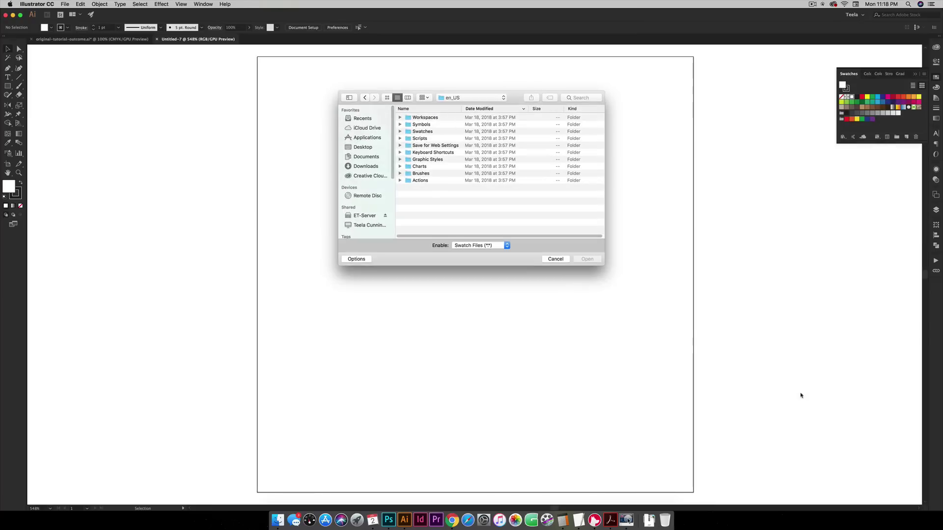
{"action": "left_click", "coordinate": [472, 97]}
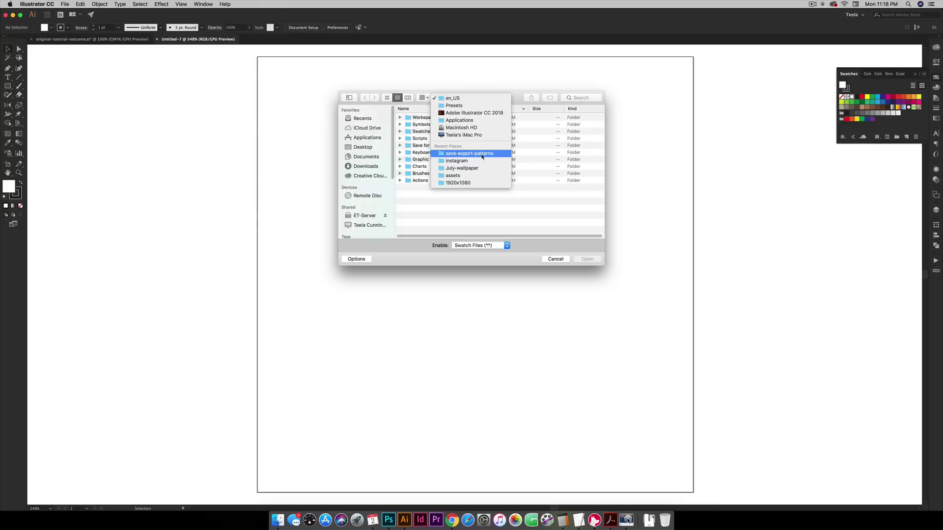
{"action": "key", "text": "Down"}
{"action": "key", "text": "Return"}
{"action": "left_click", "coordinate": [422, 118]}
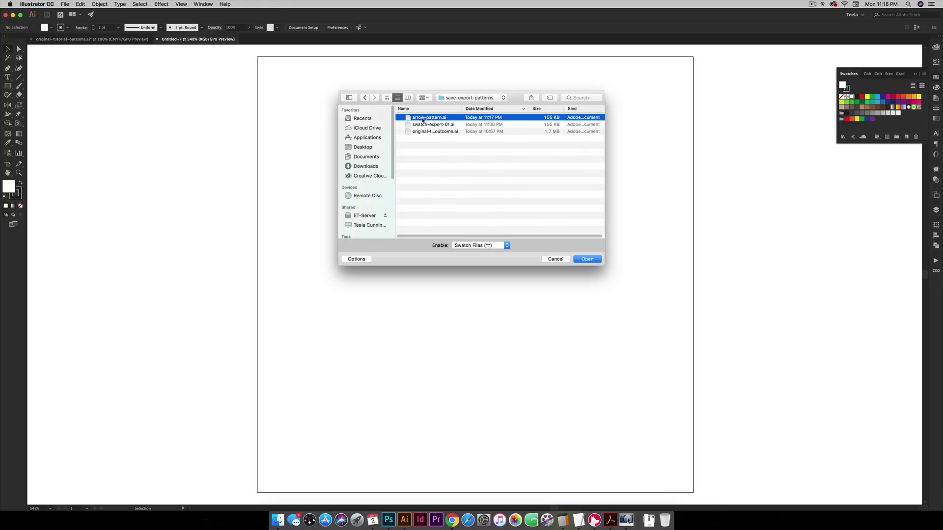
{"action": "left_click", "coordinate": [587, 260]}
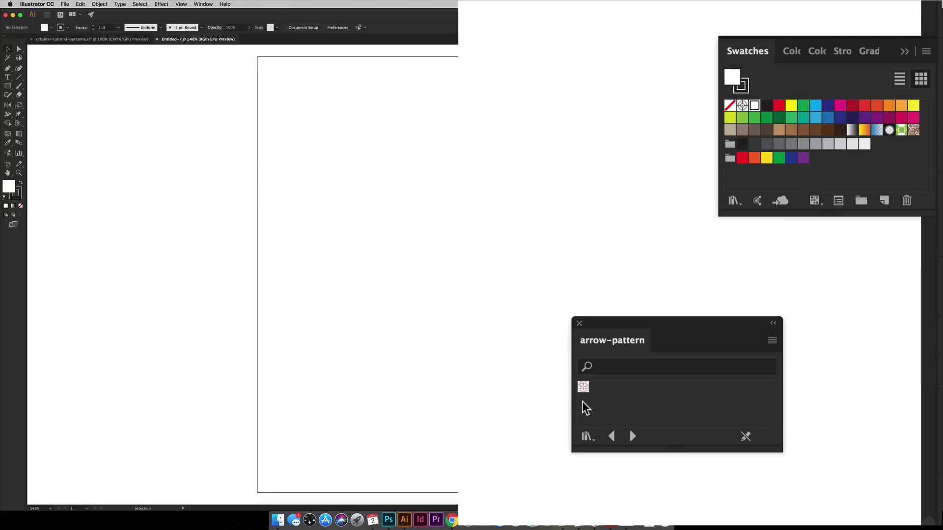
Add the arrow pattern to the document swatches, then draw a stroke-less white rectangle mid-page
{"action": "left_click_drag", "start_coordinate": [585, 389], "coordinate": [886, 164]}
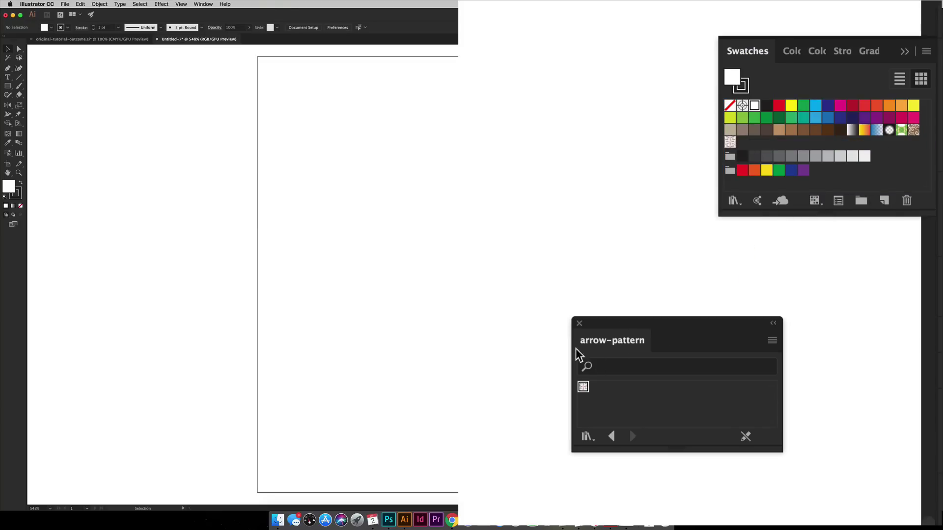
{"action": "left_click", "coordinate": [579, 324]}
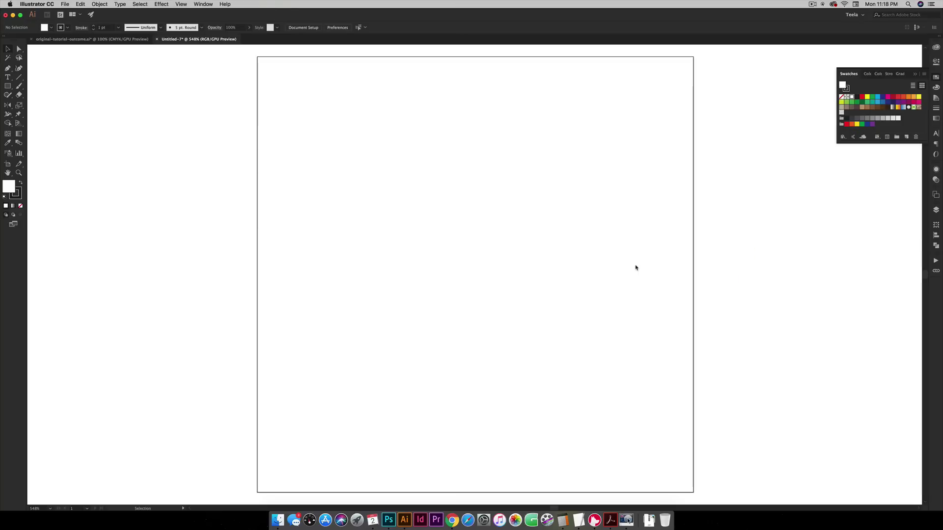
{"action": "key", "text": "m"}
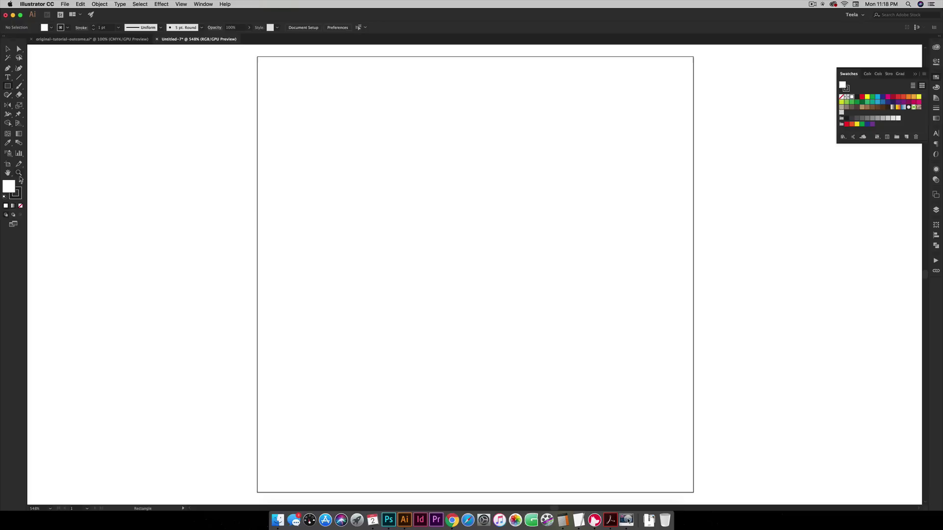
{"action": "left_click", "coordinate": [16, 198]}
{"action": "left_click", "coordinate": [21, 206]}
{"action": "left_click", "coordinate": [9, 186]}
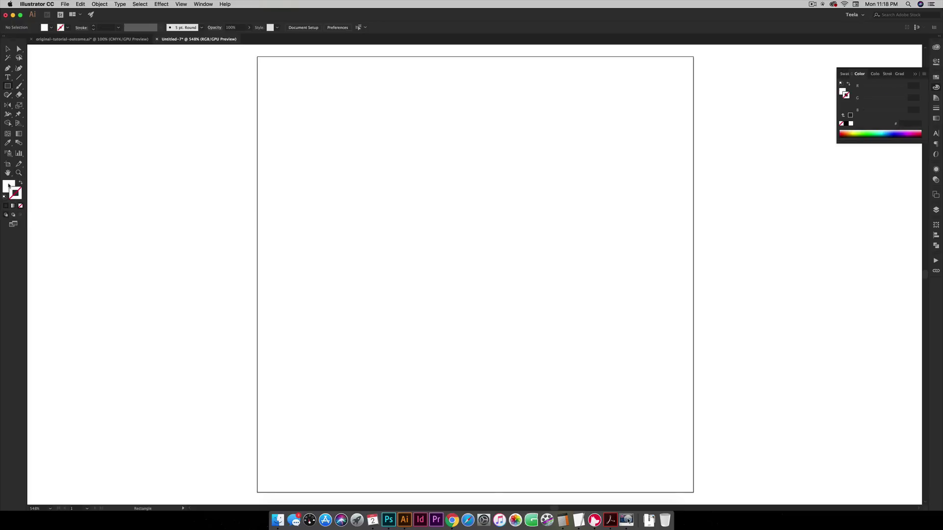
{"action": "mouse_move", "coordinate": [322, 137]}
{"action": "left_mouse_down"}
{"action": "mouse_move", "coordinate": [362, 200]}
{"action": "mouse_move", "coordinate": [635, 393]}
{"action": "left_mouse_up"}
Apply New Pattern Swatch 2 as the rectangle's fill
{"action": "left_click", "coordinate": [937, 87]}
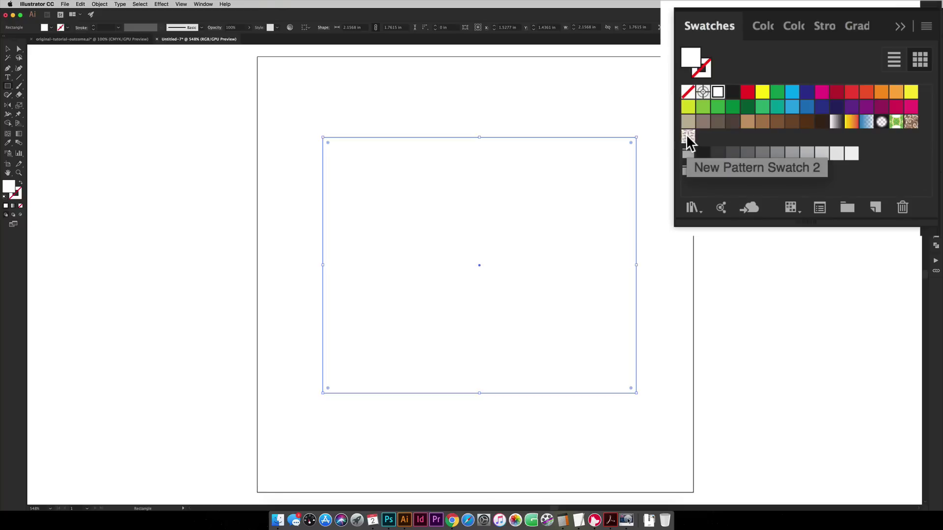
{"action": "left_click", "coordinate": [687, 137]}
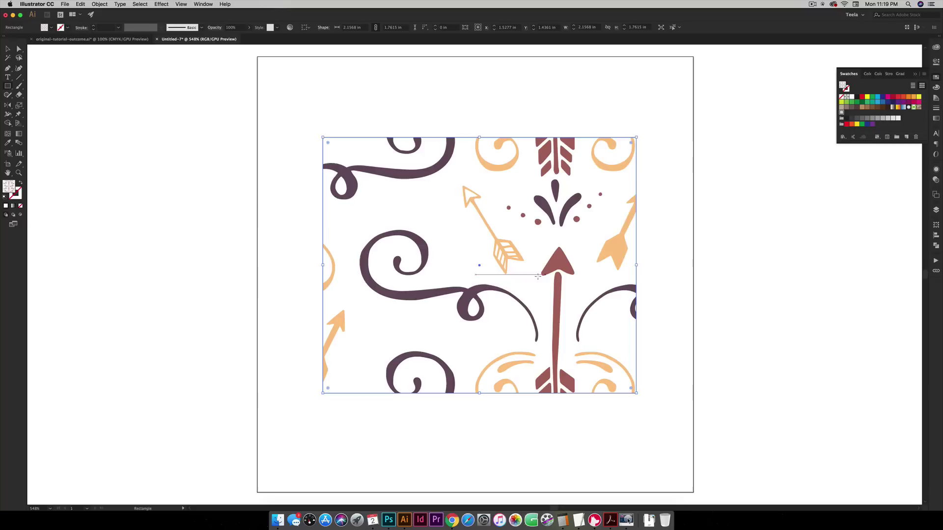
In the Scale dialog, choose Uniform and preview the pattern at 65%
{"action": "right_click", "coordinate": [487, 247]}
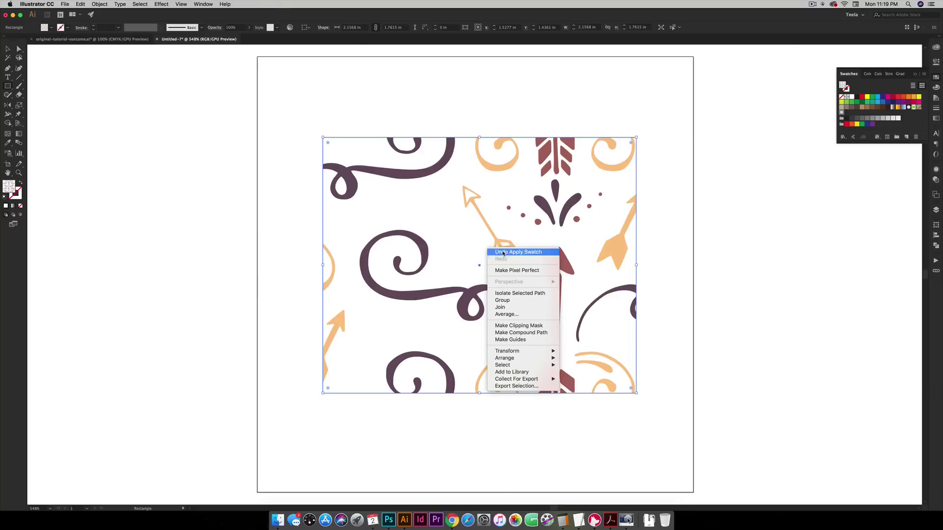
{"action": "mouse_move", "coordinate": [535, 351]}
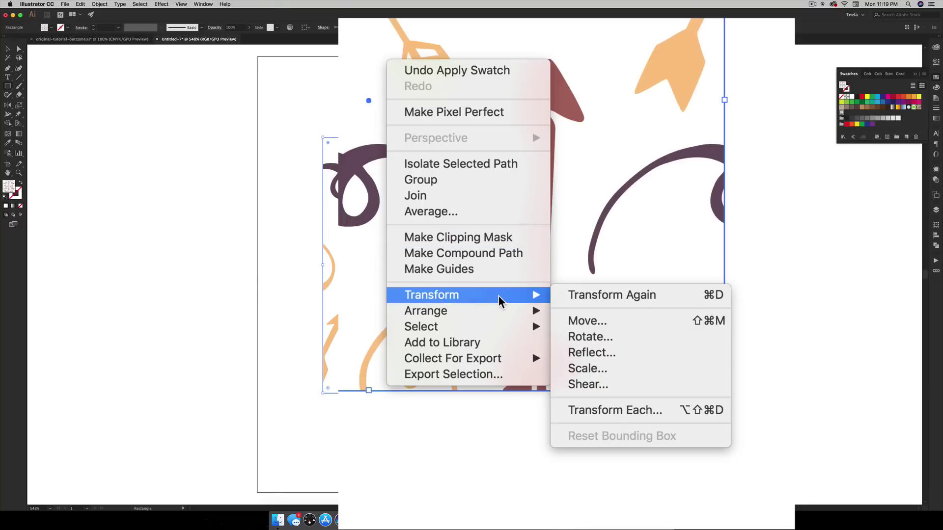
{"action": "left_click", "coordinate": [600, 368]}
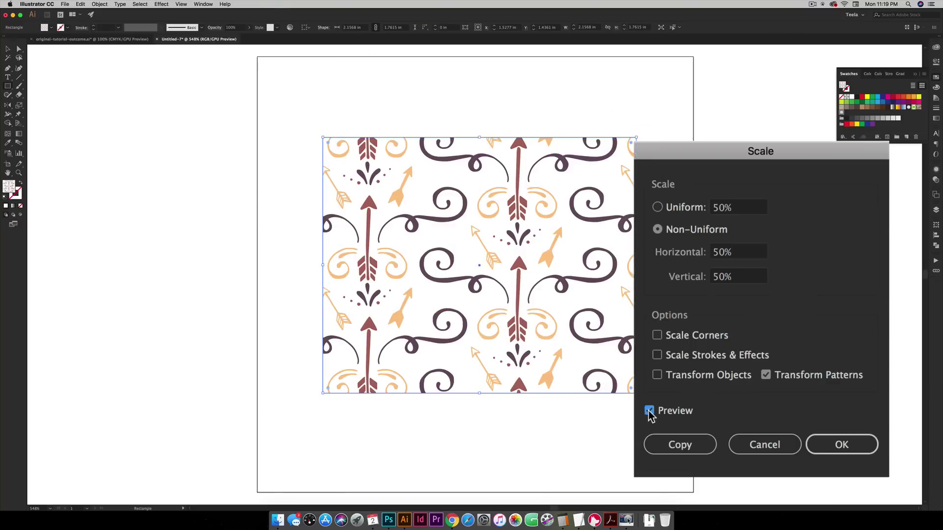
{"action": "left_click", "coordinate": [710, 356]}
{"action": "left_click", "coordinate": [710, 356]}
{"action": "left_click", "coordinate": [656, 209]}
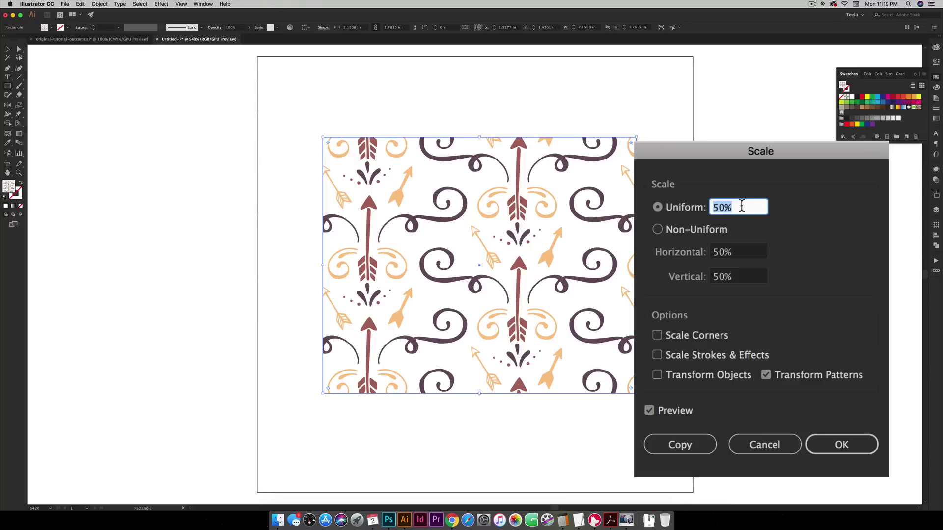
{"action": "type", "text": "65"}
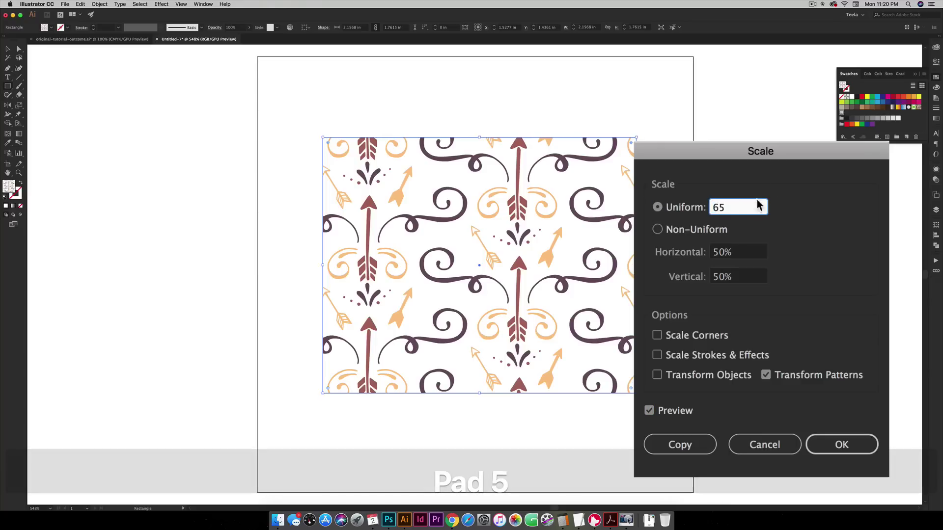
{"action": "left_click", "coordinate": [649, 410]}
{"action": "left_click", "coordinate": [649, 411]}
{"action": "left_click", "coordinate": [649, 411]}
{"action": "left_click", "coordinate": [649, 411]}
Change the uniform pattern scale to 25% and apply it
{"action": "left_click", "coordinate": [742, 207]}
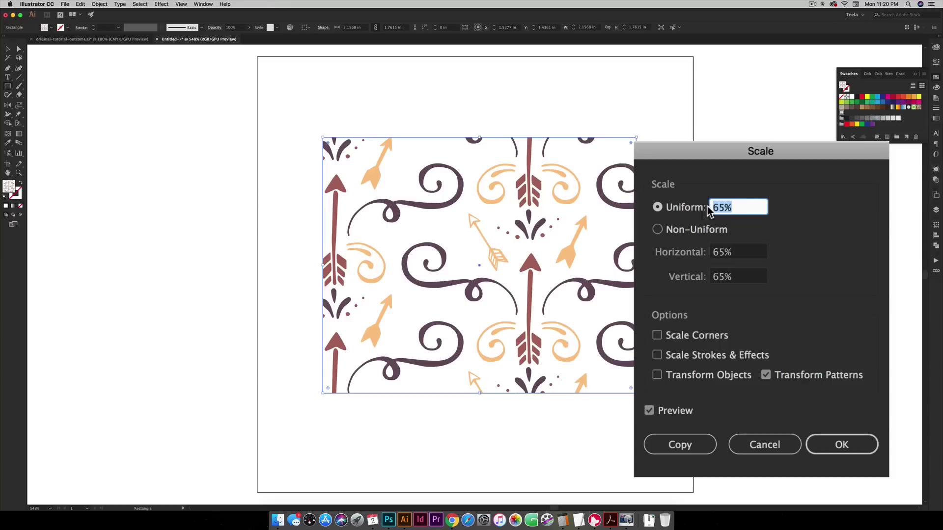
{"action": "type", "text": "25"}
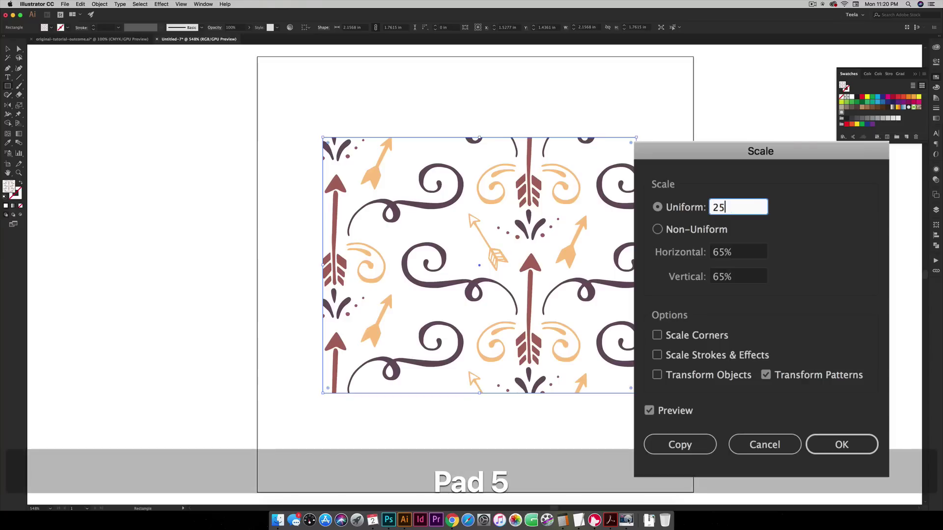
{"action": "left_click", "coordinate": [649, 410]}
{"action": "left_click", "coordinate": [649, 411]}
{"action": "left_click", "coordinate": [821, 450]}
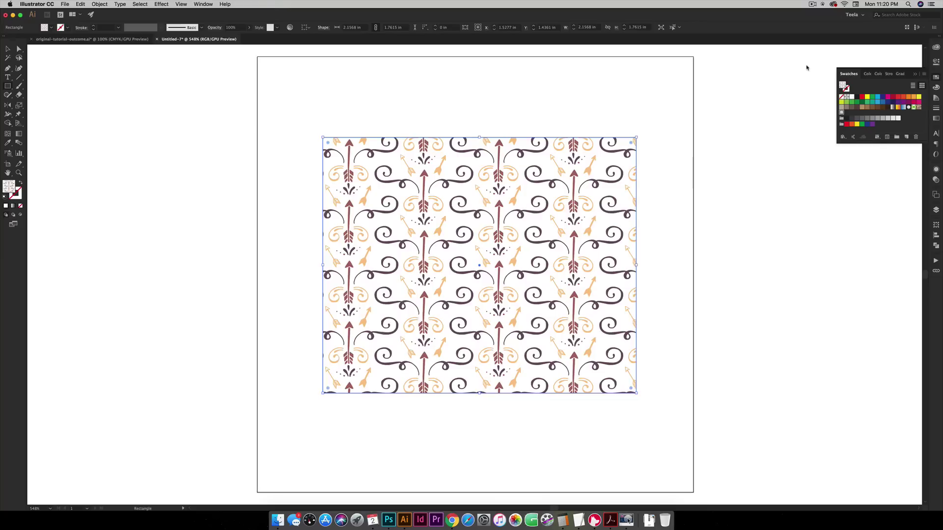
In original-tutorial-outcome.ai, draw a pattern-filled rectangle above the existing samples and copy it
{"action": "left_click", "coordinate": [115, 39]}
{"action": "key", "text": "m"}
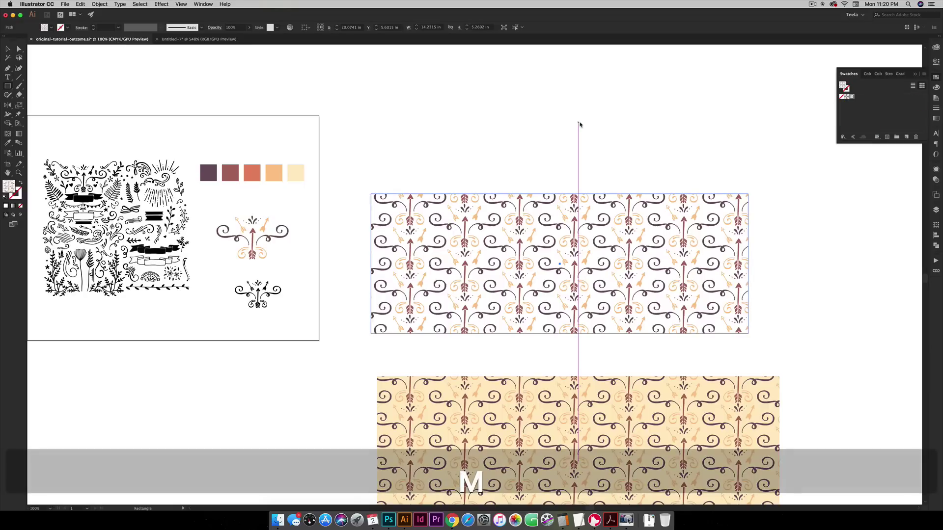
{"action": "left_click_drag", "start_coordinate": [487, 80], "coordinate": [587, 156]}
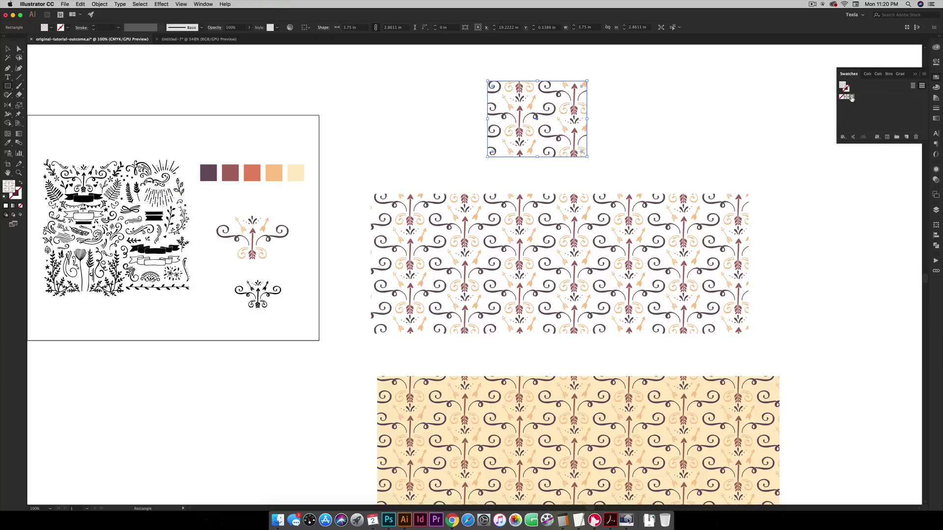
{"action": "key", "text": "super+c"}
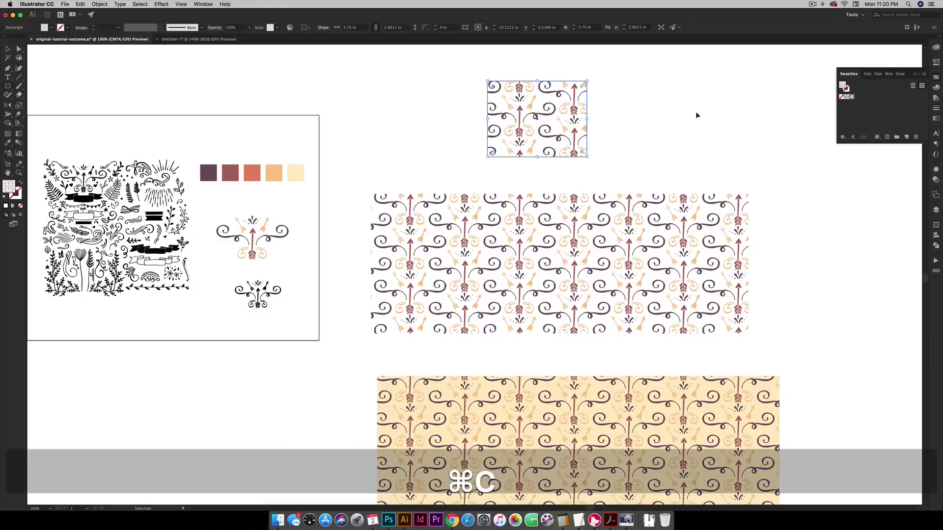
Paste the pattern rectangle into a new 3 × 3 in document and shrink it proportionally
{"action": "left_click", "coordinate": [73, 4]}
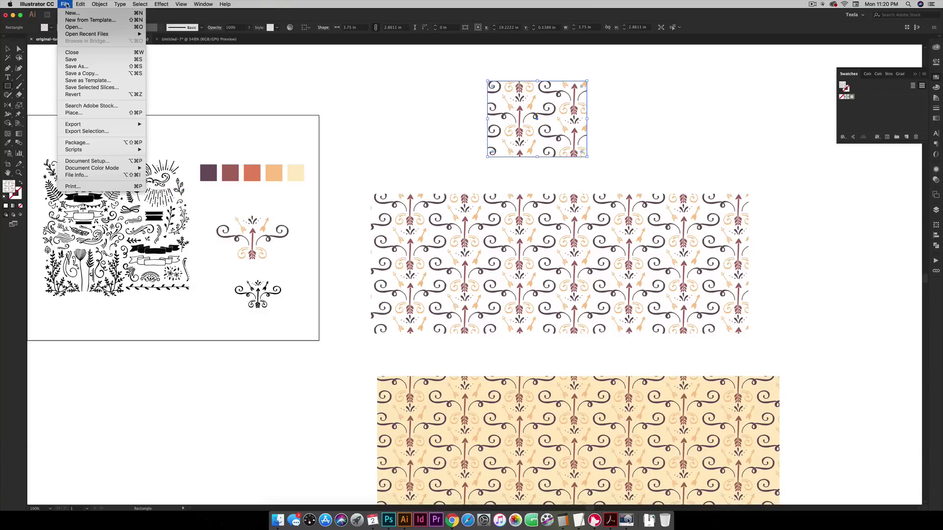
{"action": "left_click", "coordinate": [69, 13]}
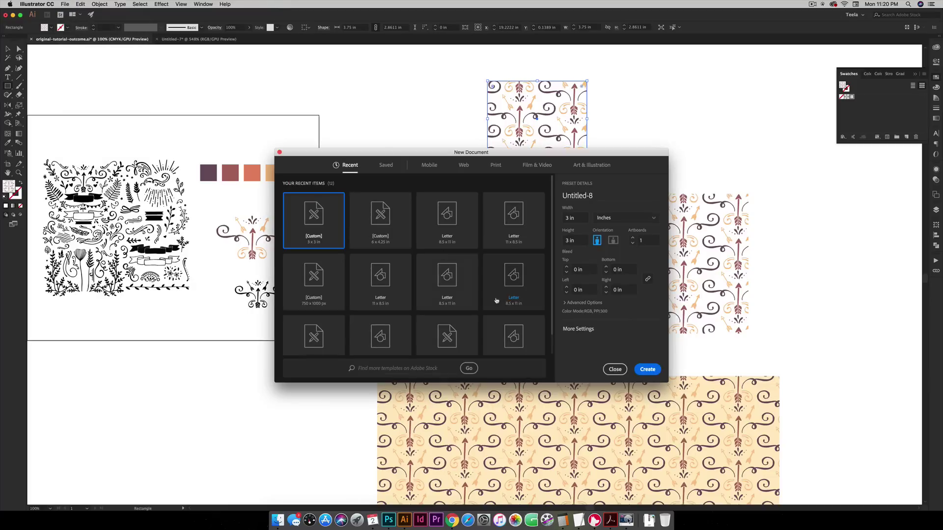
{"action": "left_click", "coordinate": [652, 375]}
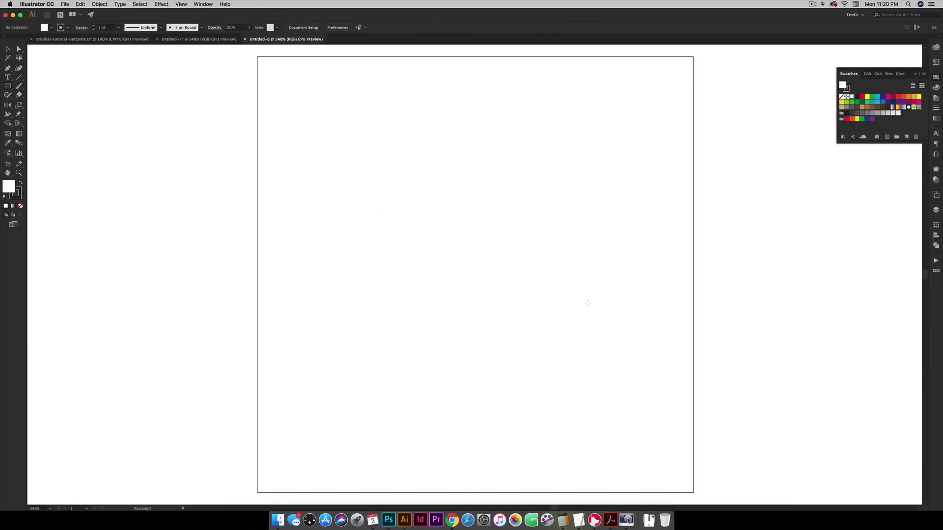
{"action": "key", "text": "super+v"}
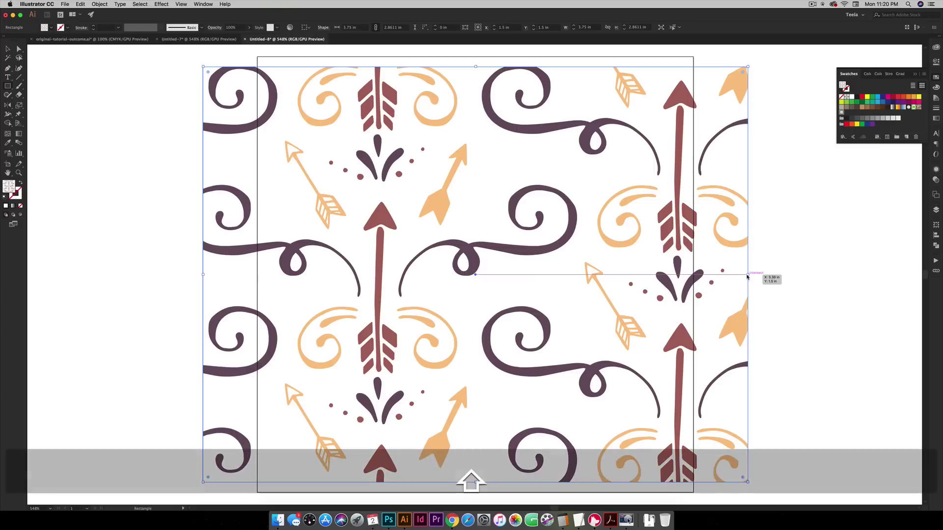
{"action": "left_click_drag", "start_coordinate": [747, 276], "coordinate": [613, 275]}
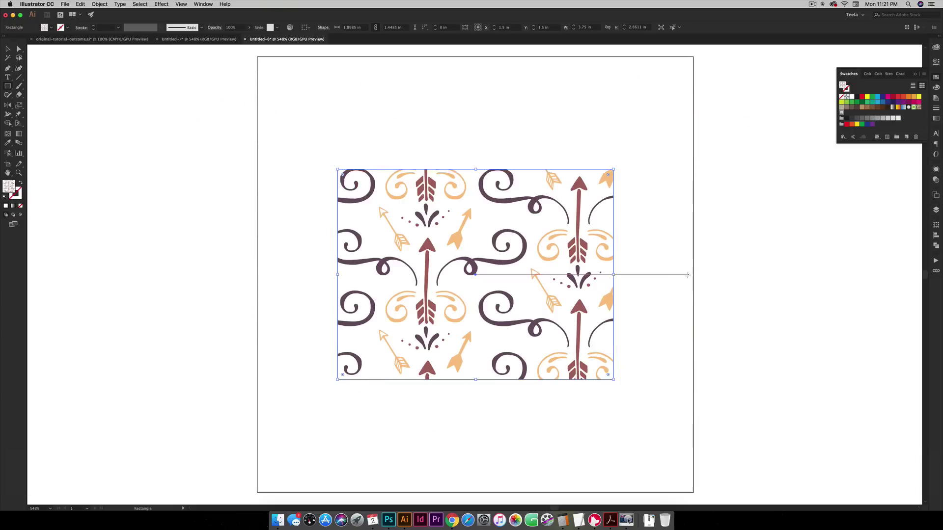
Select all unused swatches and delete them
{"action": "left_click", "coordinate": [924, 75]}
{"action": "left_click", "coordinate": [896, 120]}
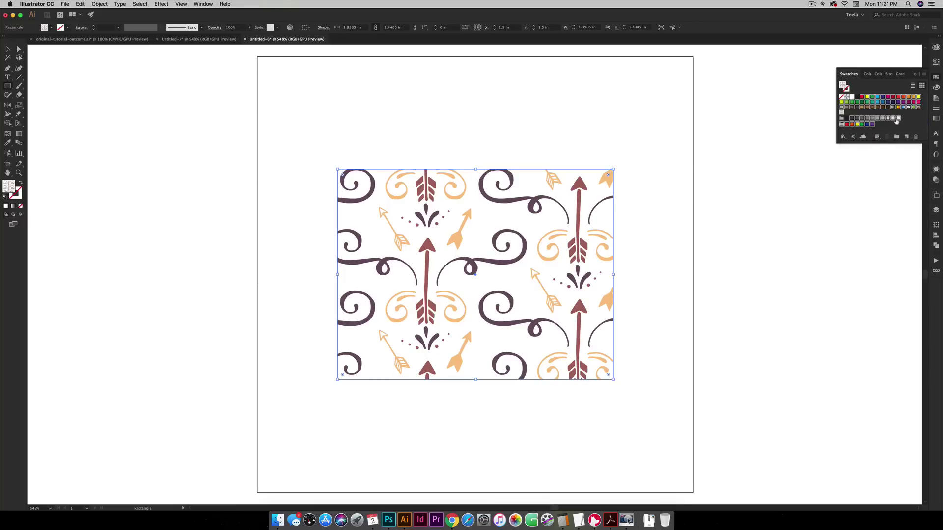
{"action": "left_click", "coordinate": [915, 136]}
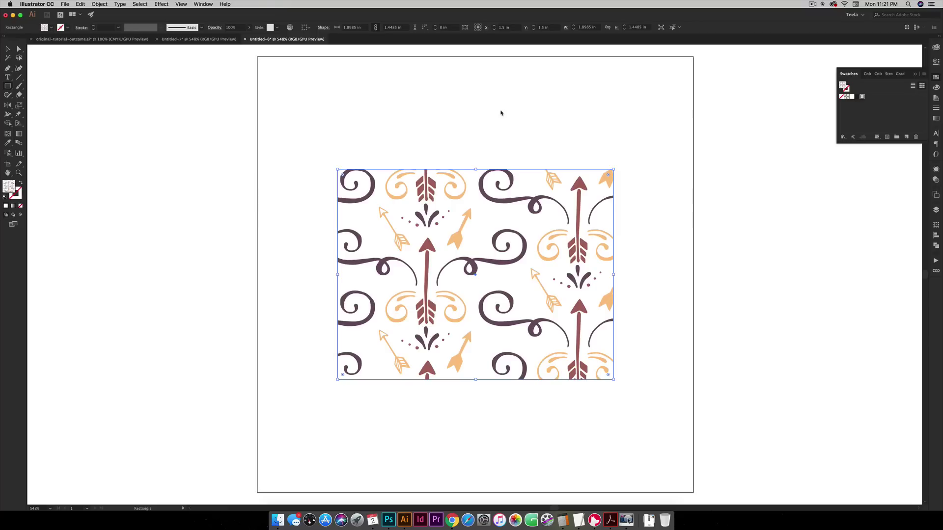
Save the document as arrow-pattern-file.ai
{"action": "left_click", "coordinate": [64, 4]}
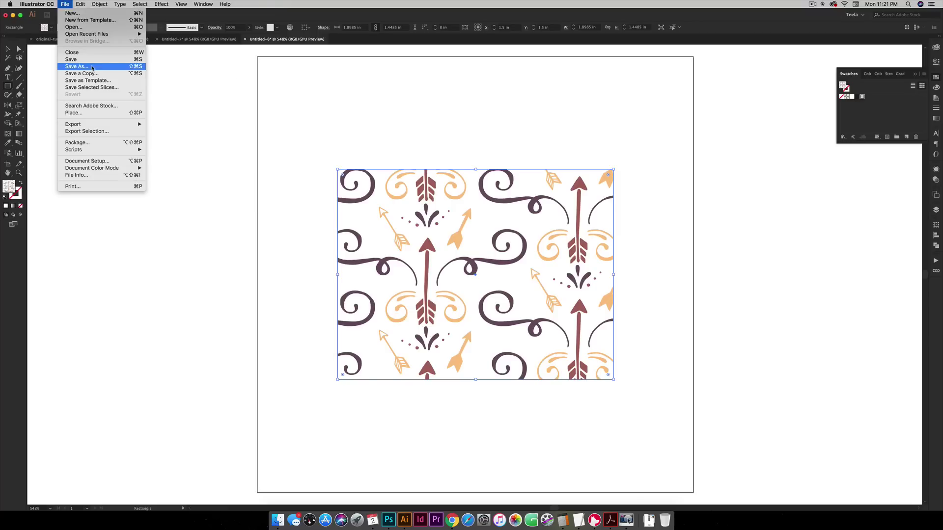
{"action": "left_click", "coordinate": [74, 66]}
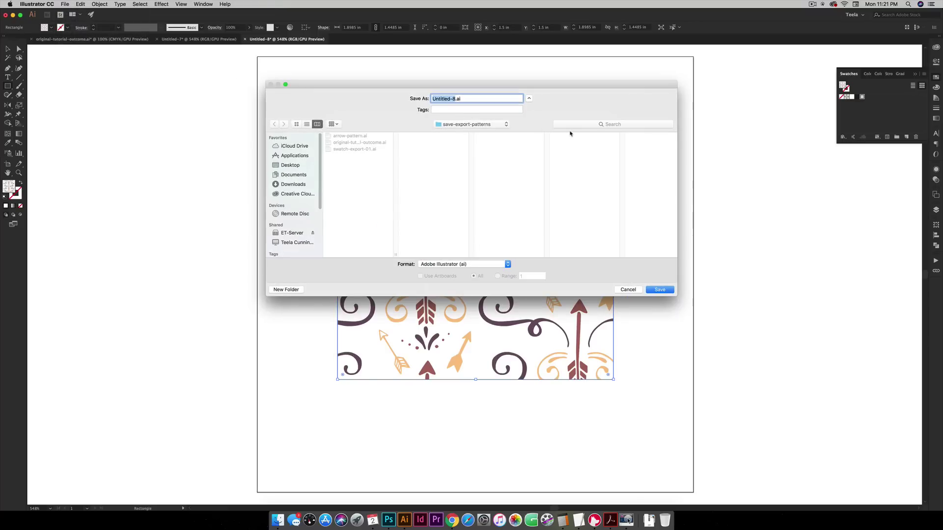
{"action": "type", "text": "arrow-pat"}
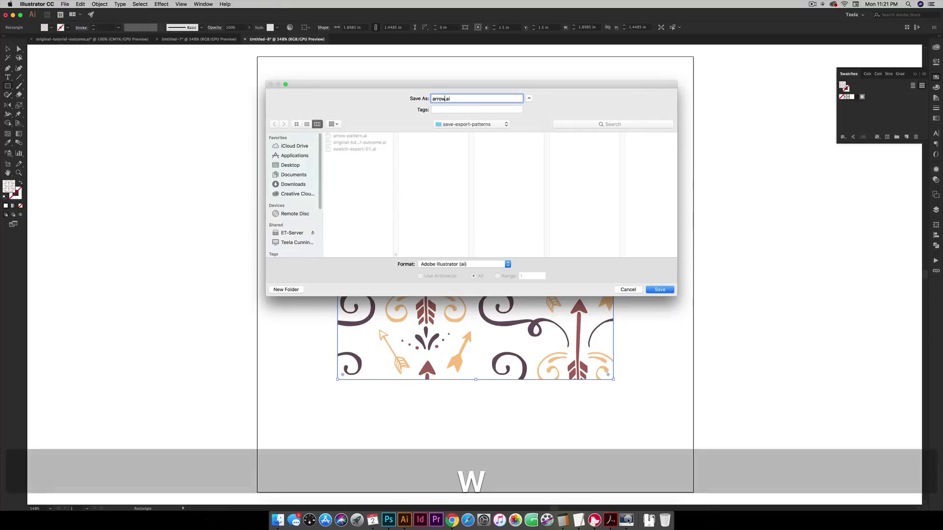
{"action": "type", "text": "tern-file"}
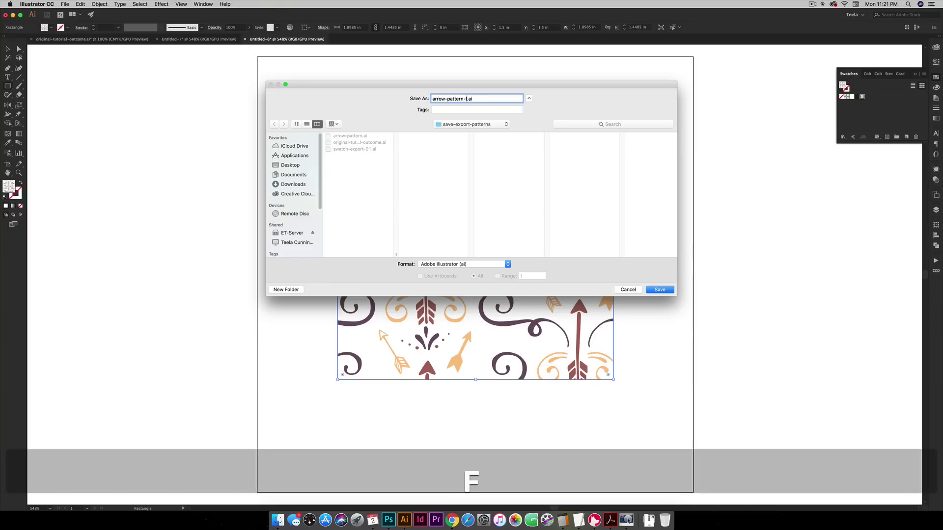
{"action": "left_click", "coordinate": [660, 289]}
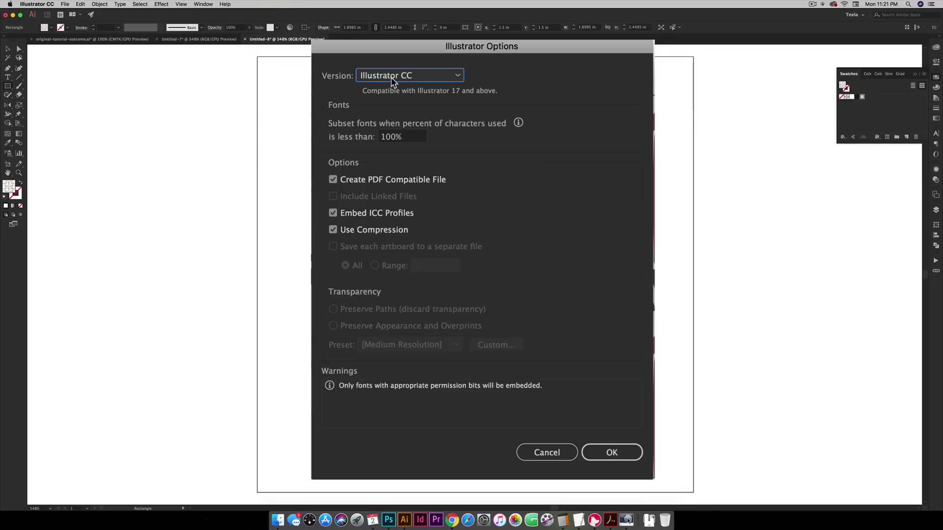
Set the Illustrator version to CS3, confirm, and accept the legacy-format warning
{"action": "left_click", "coordinate": [391, 78]}
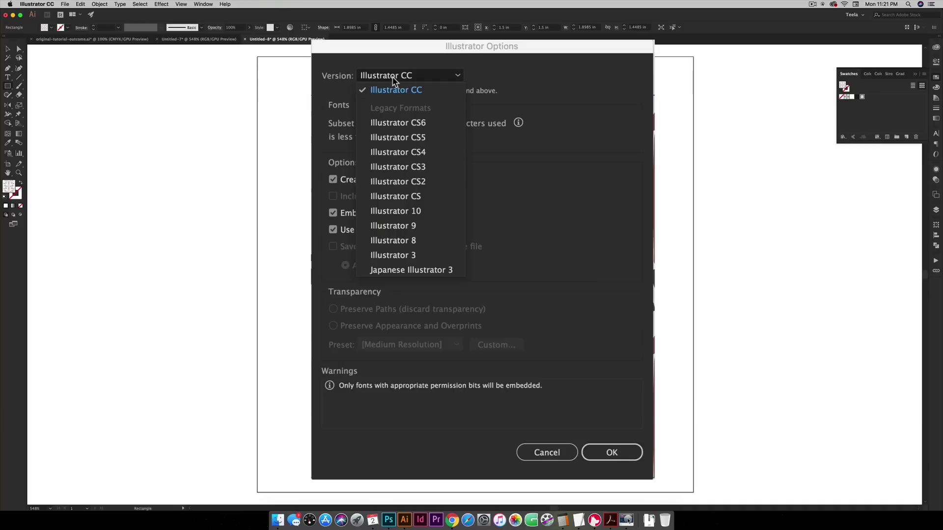
{"action": "left_click", "coordinate": [404, 167]}
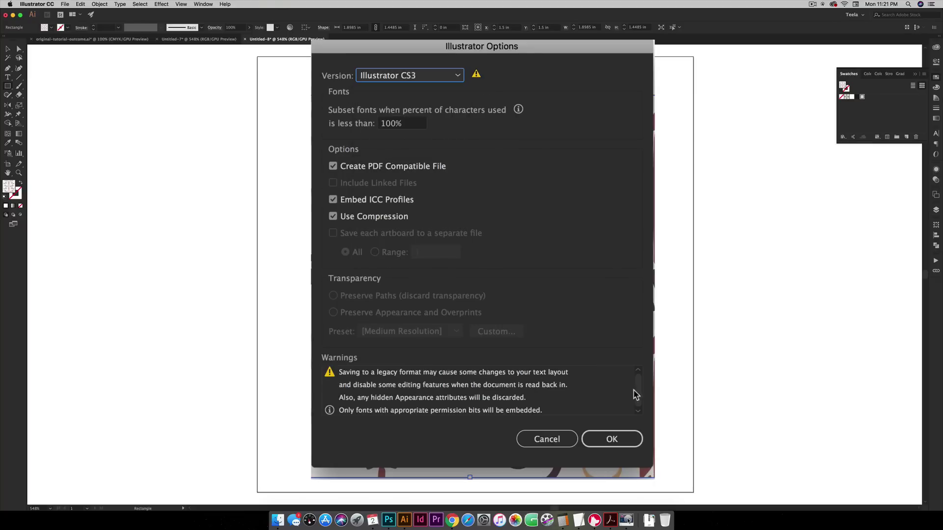
{"action": "left_click", "coordinate": [626, 445]}
{"action": "left_click", "coordinate": [590, 289]}
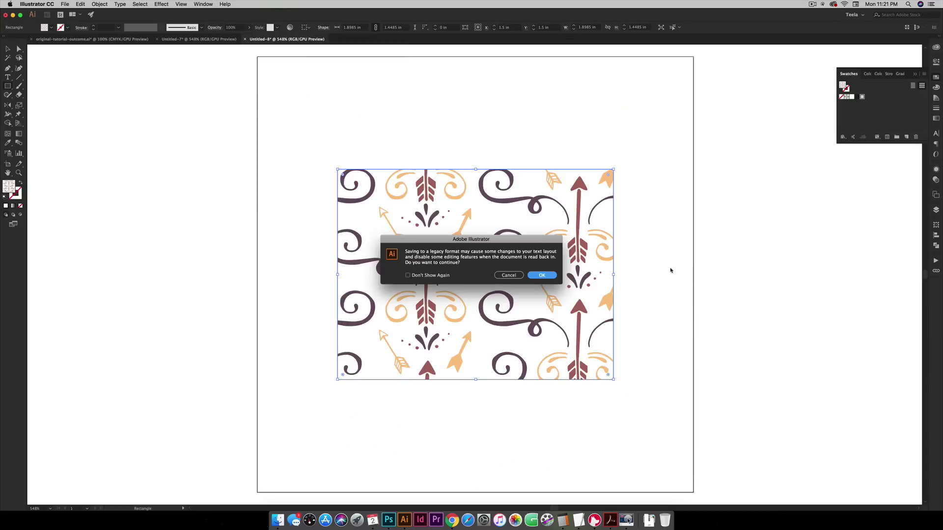